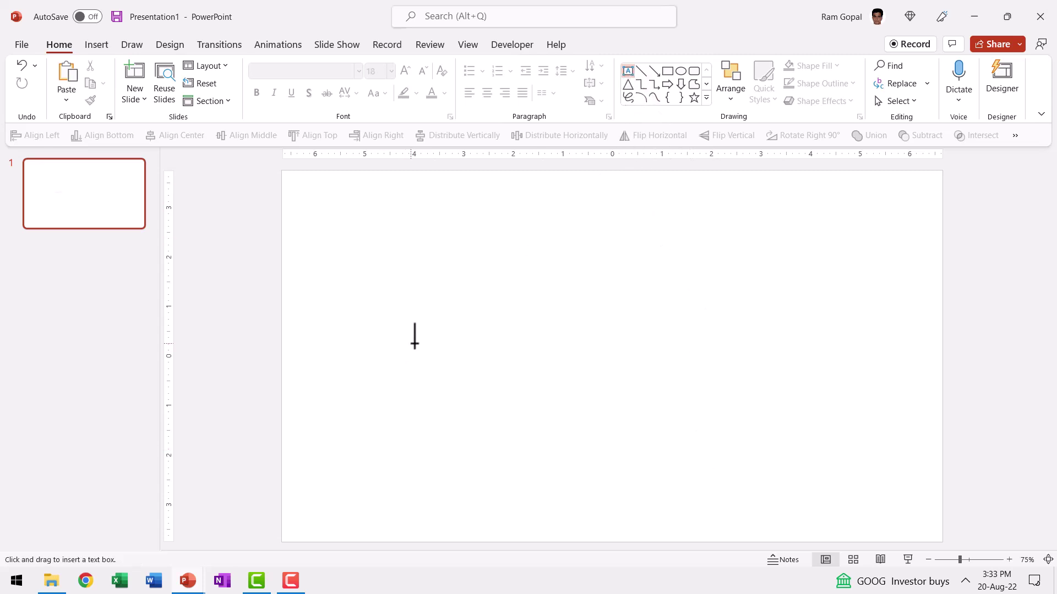
Step: Add a text box reading BROKEN and set its font to Impact
click(423, 344)
text(BRO)
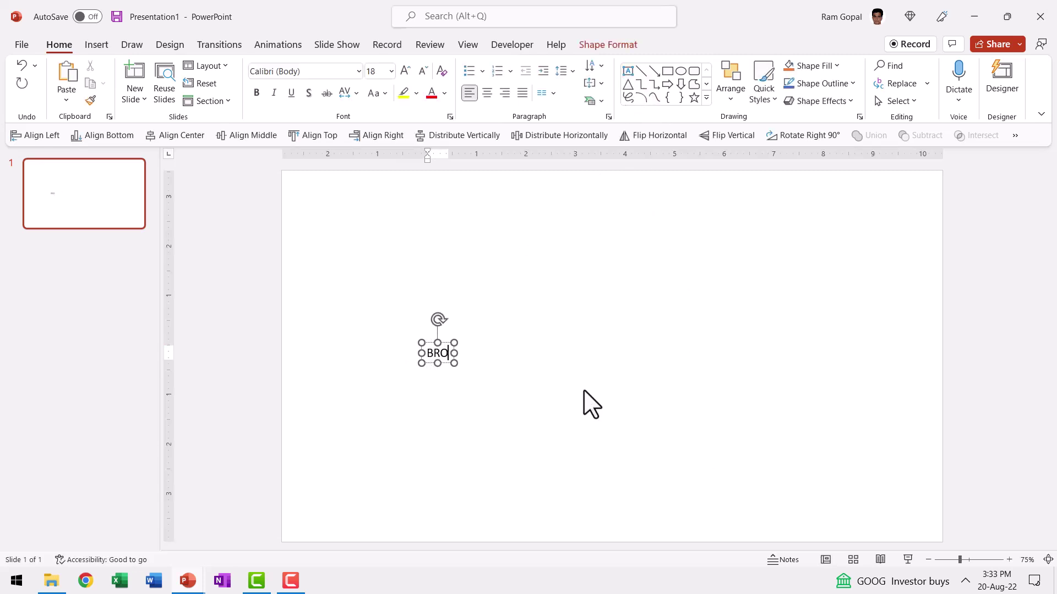
text(KEN)
click(472, 344)
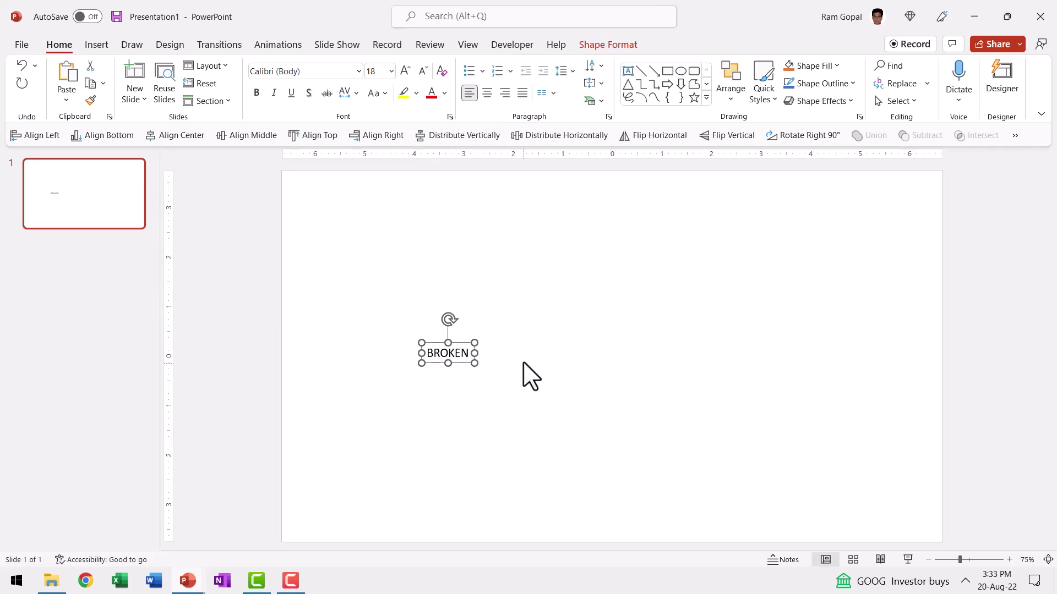
click(357, 68)
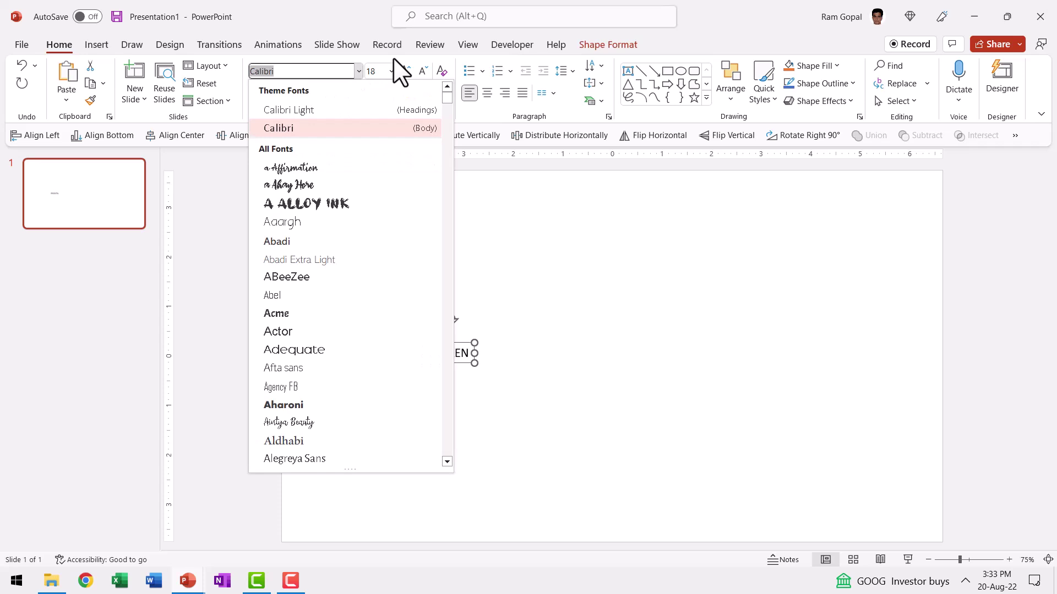
text(Impact)
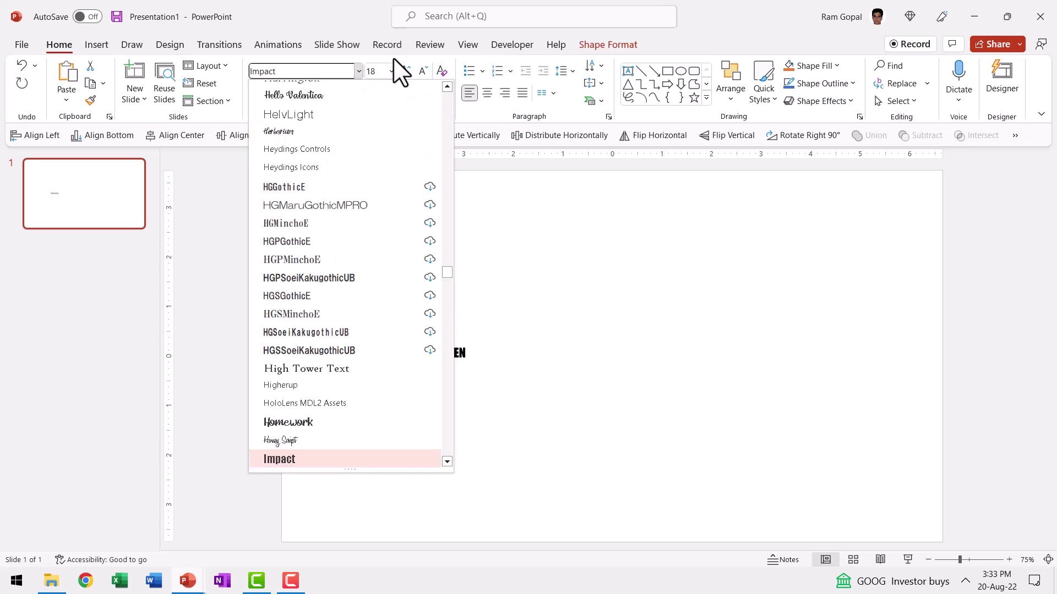
click(391, 71)
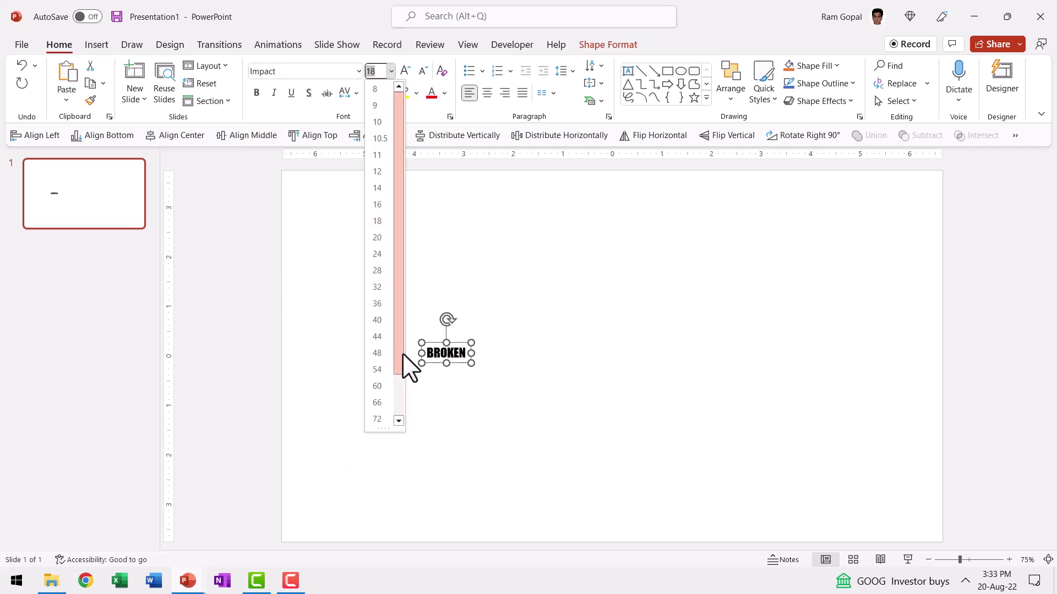
Step: Size BROKEN at 96, step it up to 239 pt, and drag it to the slide centre
drag(401, 352, 392, 432)
click(381, 425)
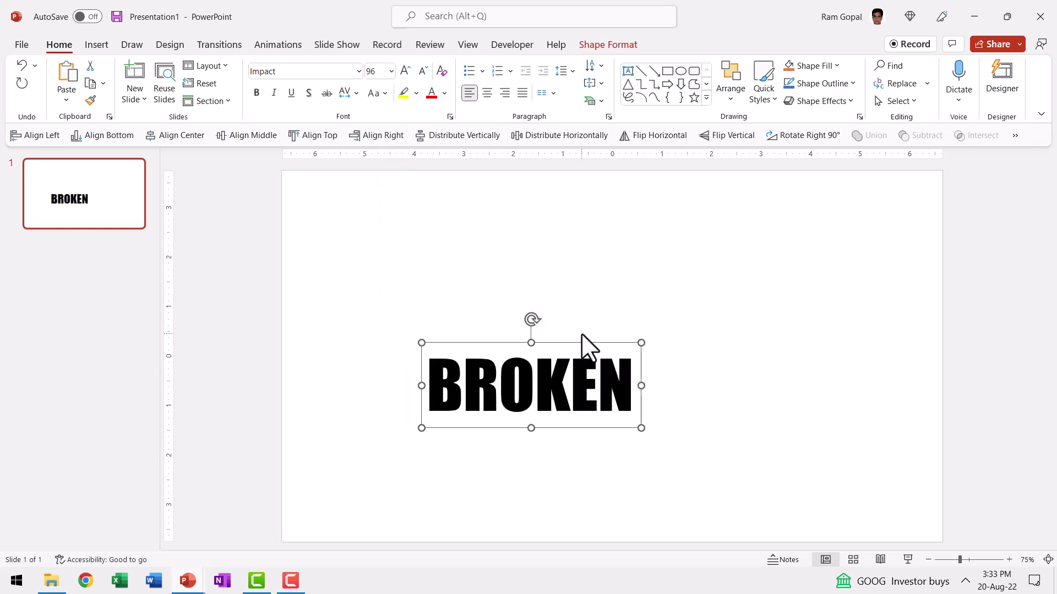
click(400, 78)
click(400, 78)
click(400, 78)
click(400, 77)
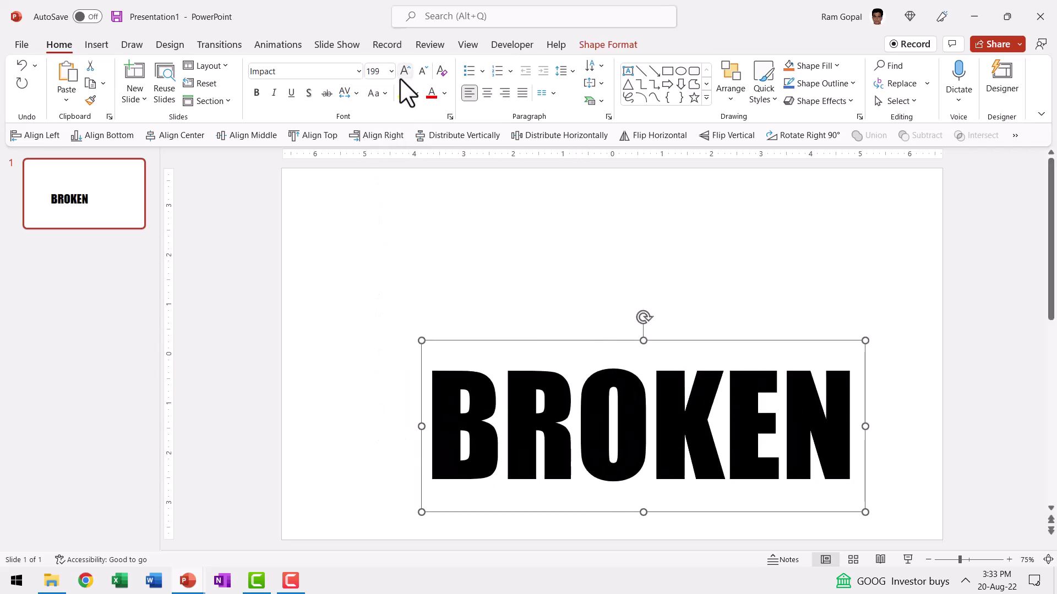
click(400, 78)
drag(590, 342, 514, 250)
click(929, 416)
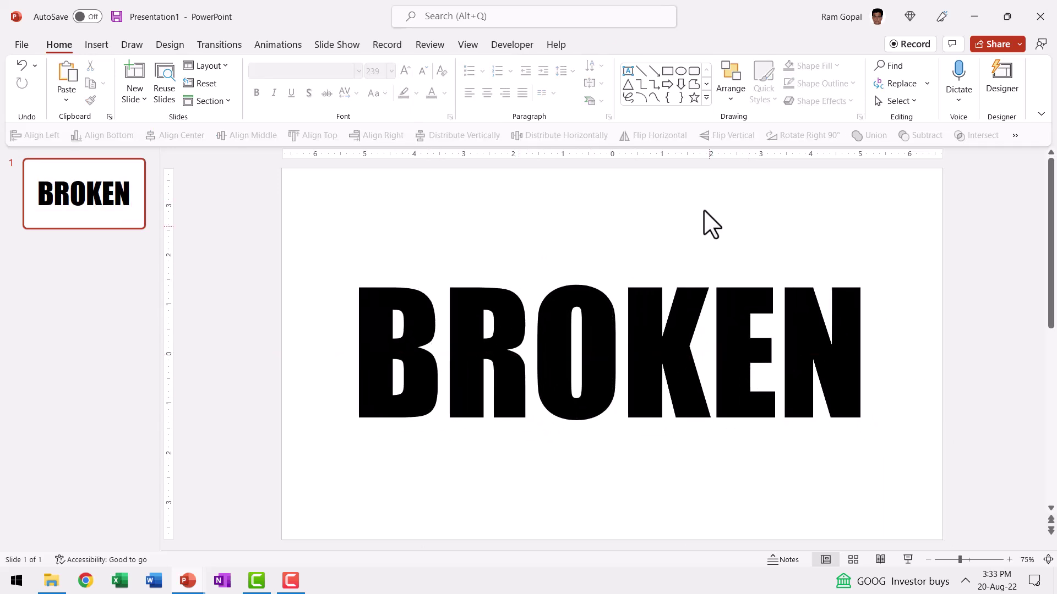
Step: Draw a 32-point star over BROKEN and thin its spikes into narrow rays
click(707, 97)
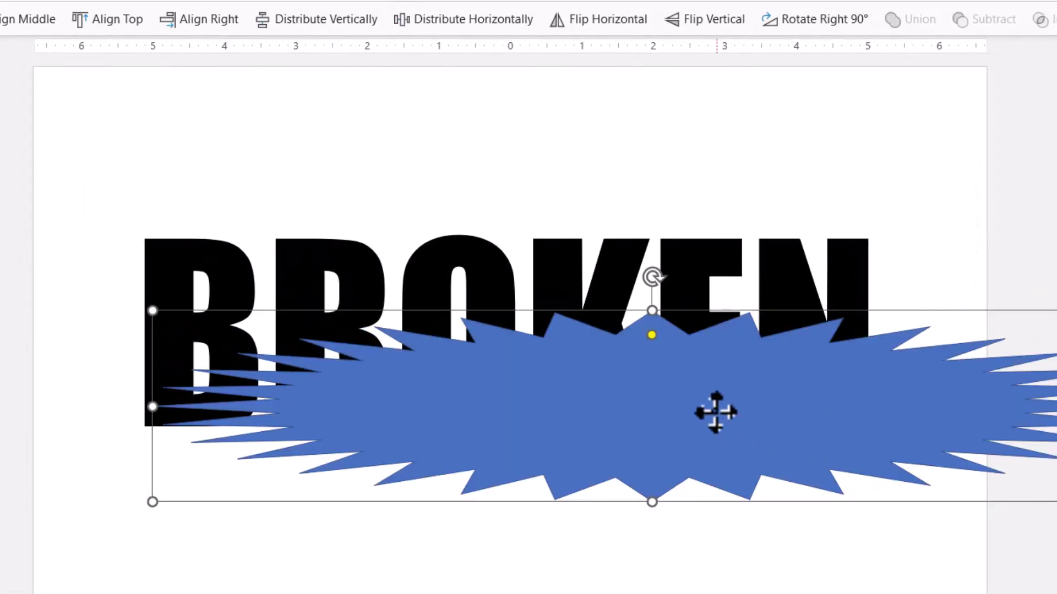
drag(708, 413, 567, 344)
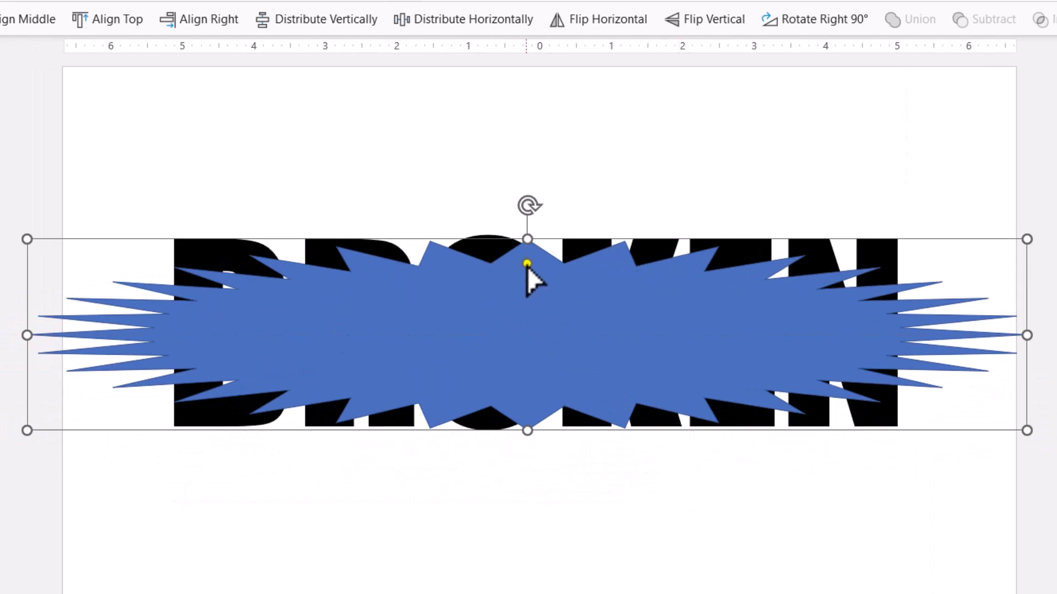
drag(527, 266, 520, 330)
key(Escape)
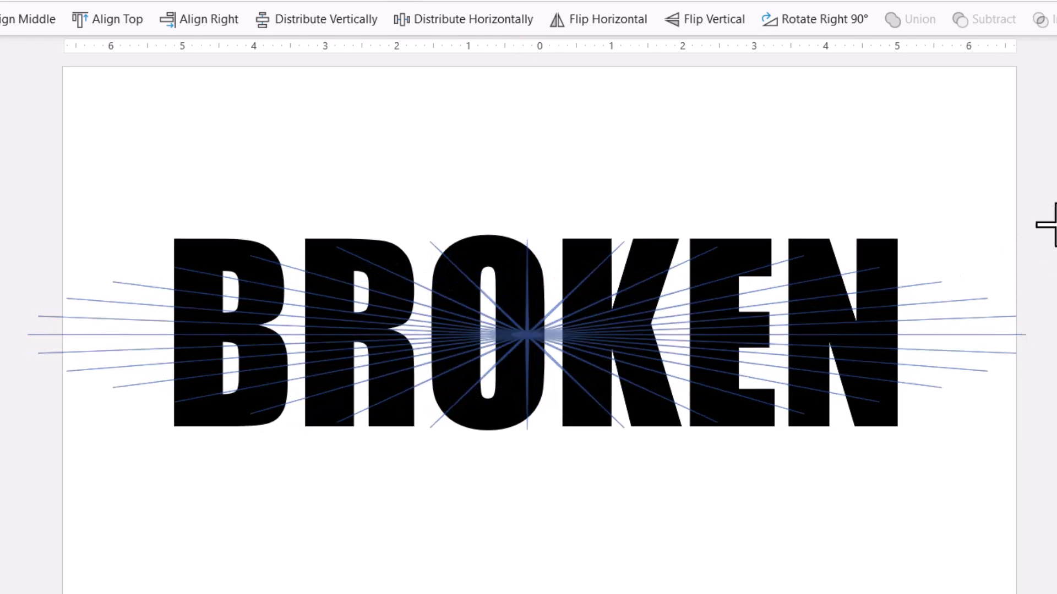
Step: Move the BROKEN text box so the starburst's centre sits inside the word
click(595, 349)
drag(681, 319, 619, 325)
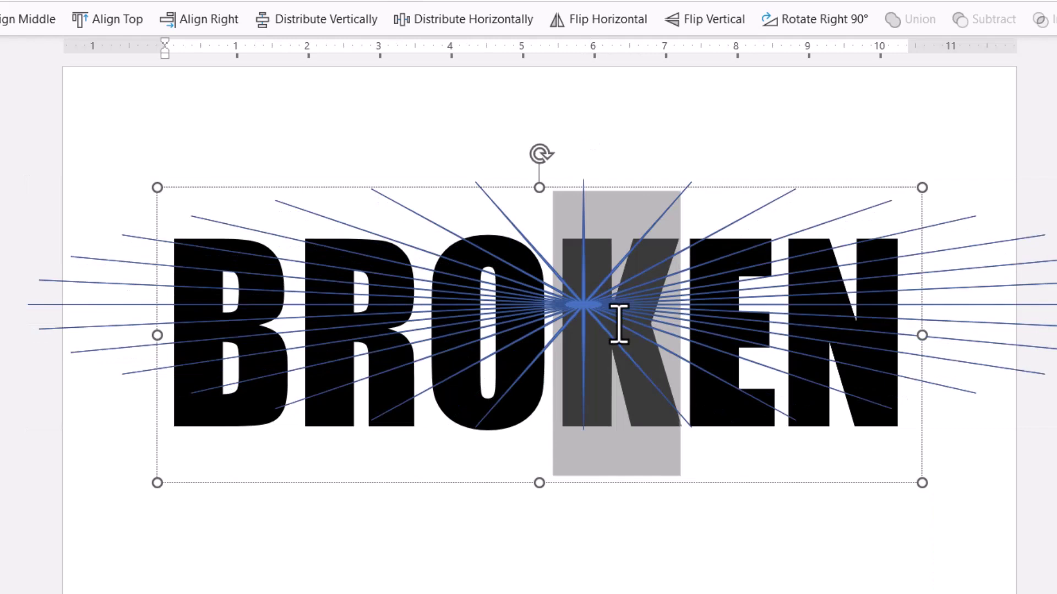
click(708, 186)
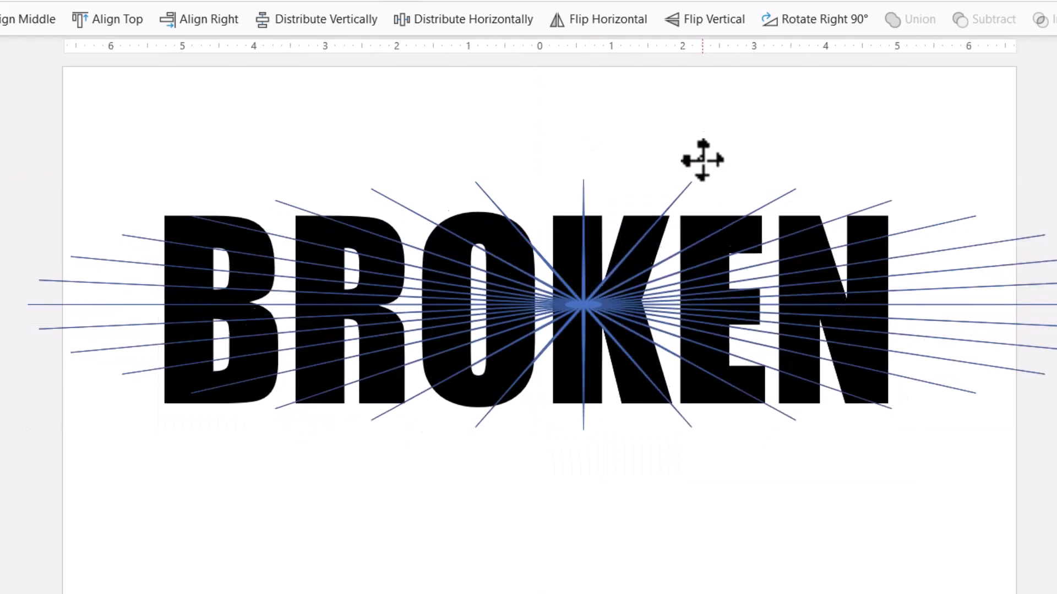
drag(701, 150, 718, 159)
click(778, 538)
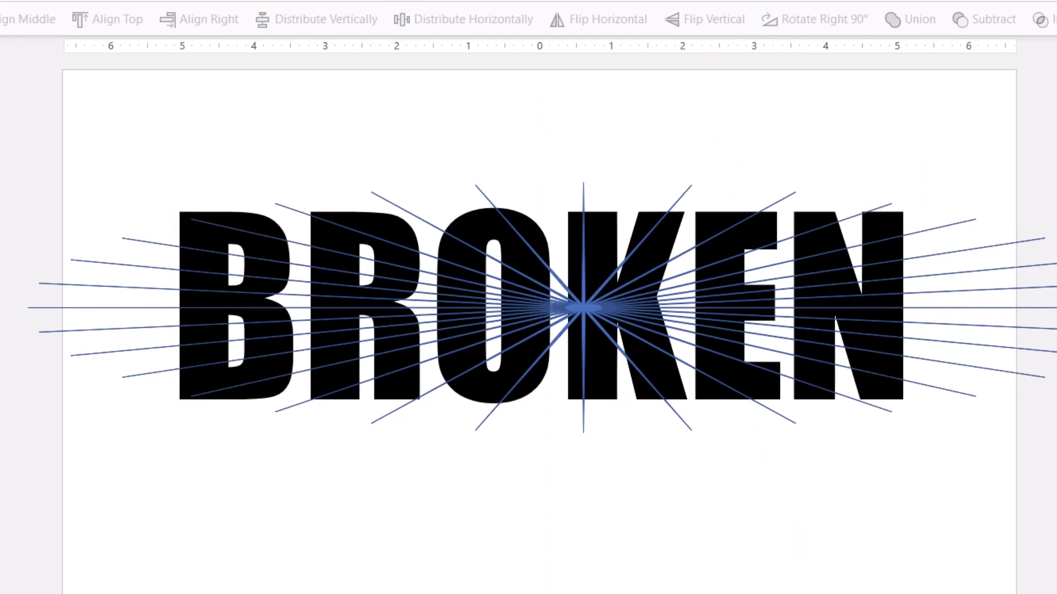
Step: Select BROKEN together with the starburst and set Shape Outline to No Outline
click(230, 211)
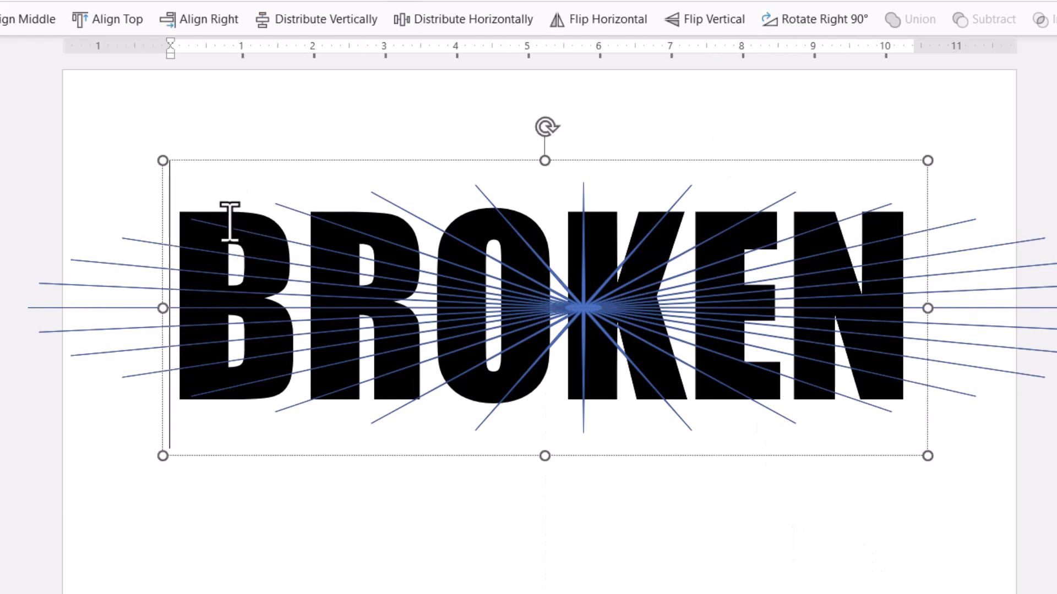
shift+click(101, 290)
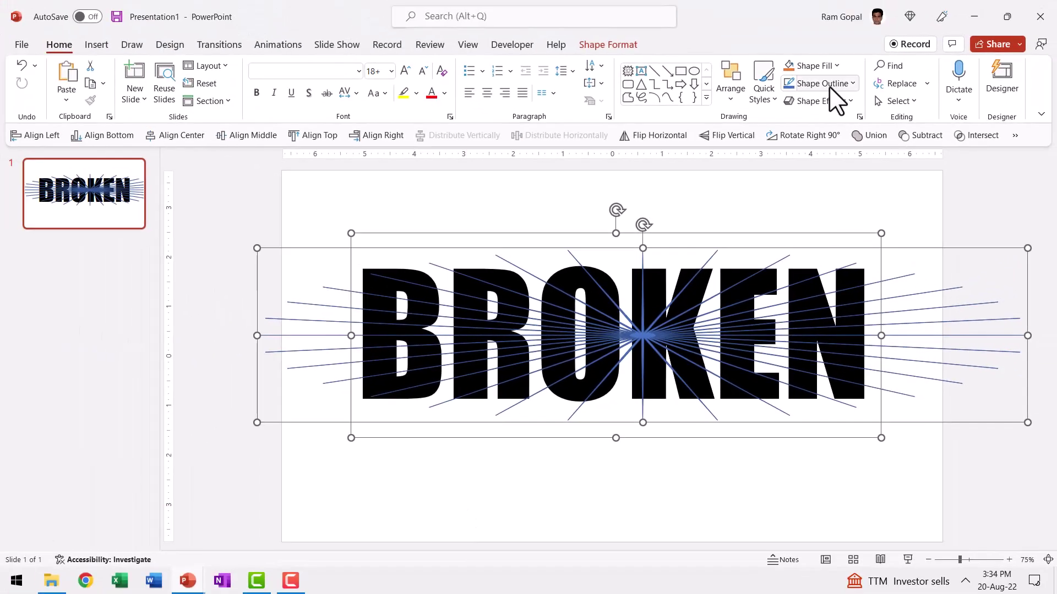
click(832, 53)
click(834, 237)
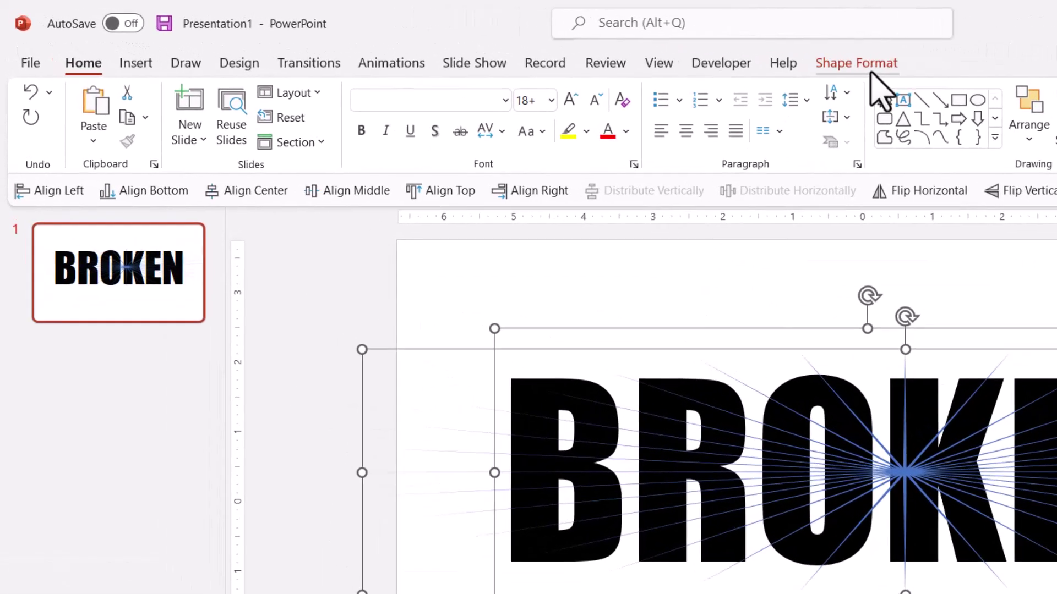
Step: Apply Merge Shapes > Fragment to split the letters along the rays
click(608, 44)
click(227, 155)
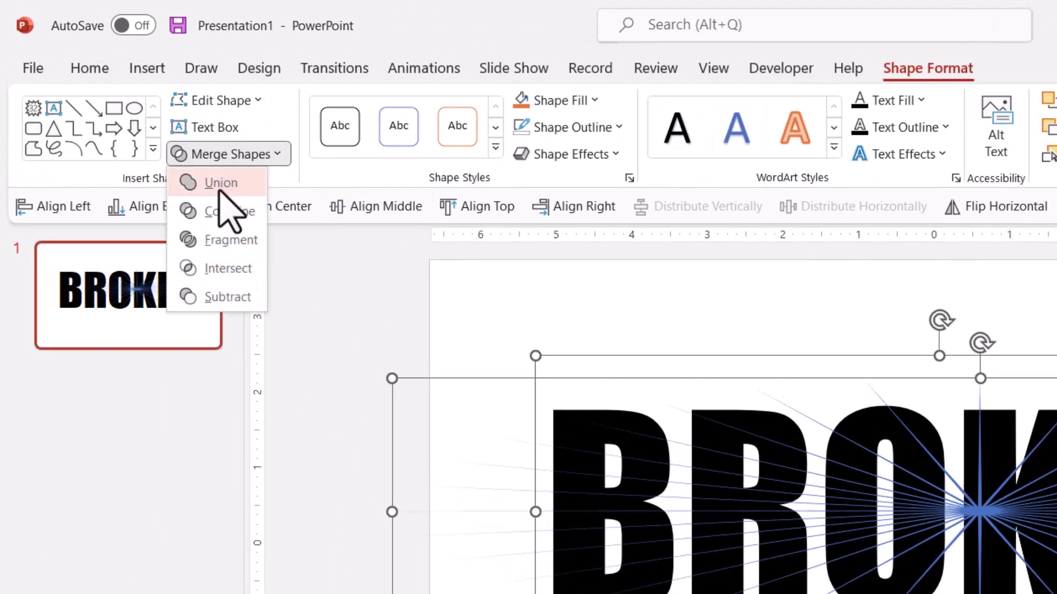
click(219, 239)
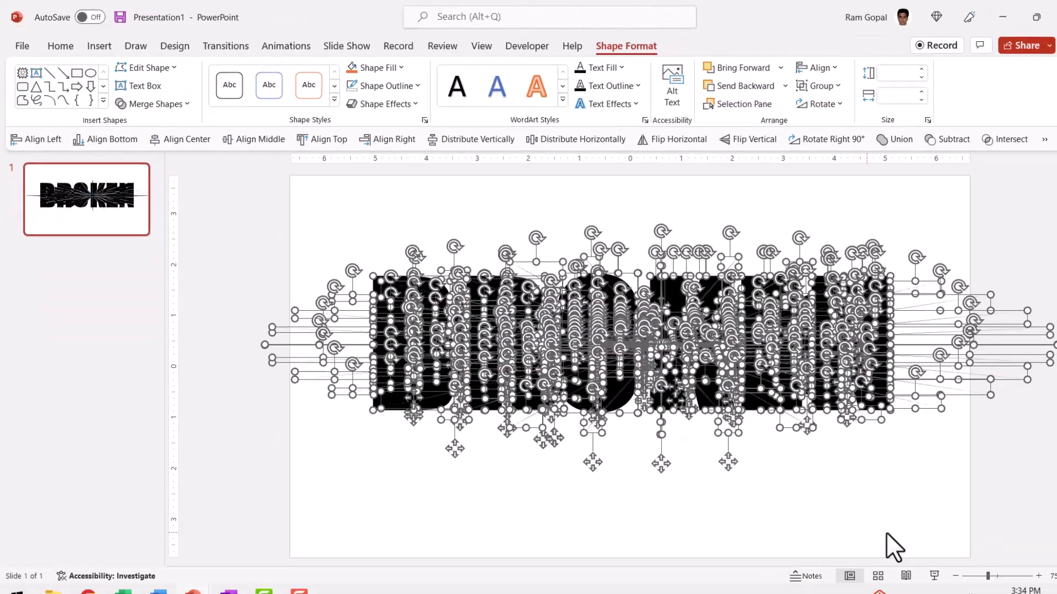
click(886, 532)
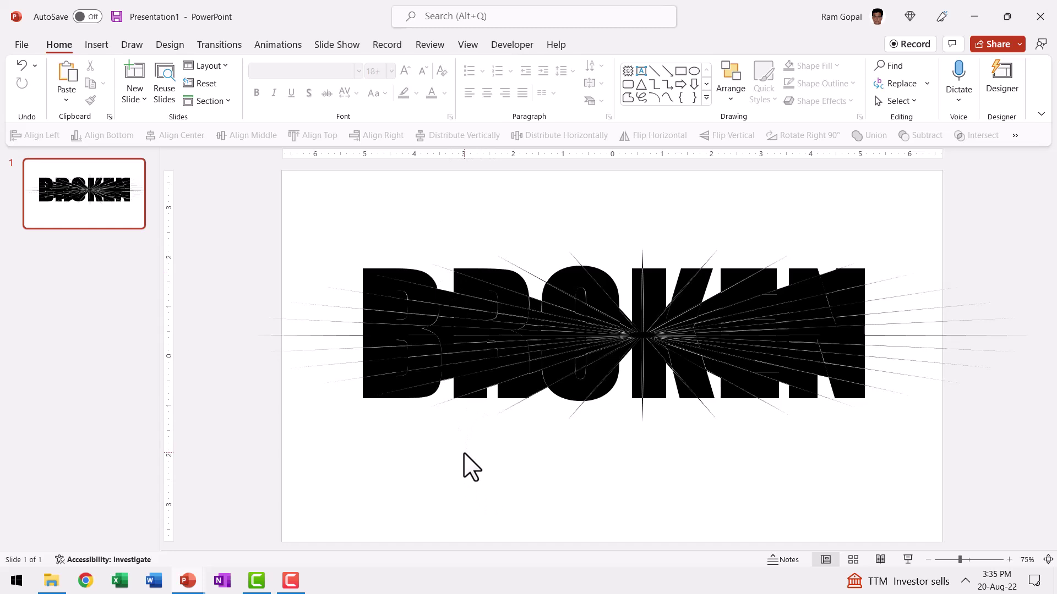
Step: Delete the stray ray fragments over and beside the B and R
drag(463, 453, 415, 233)
key(Delete)
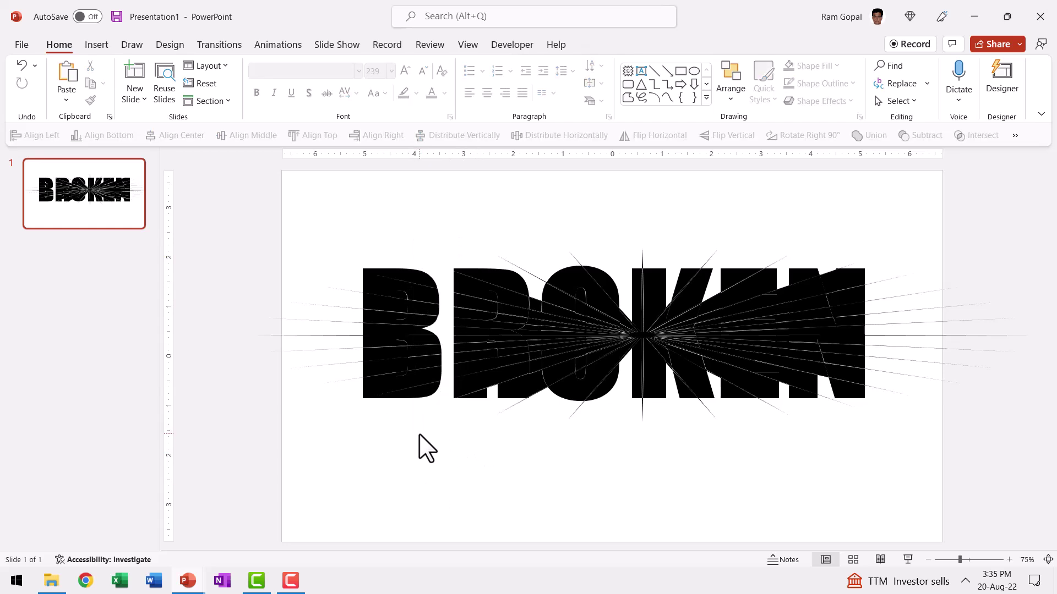
drag(419, 433, 377, 259)
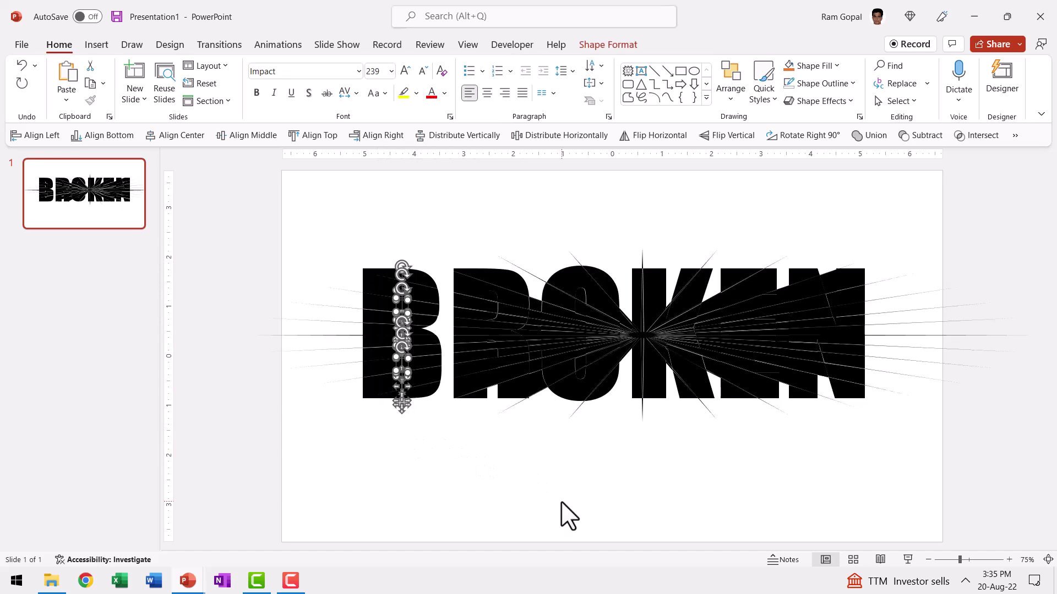
key(Delete)
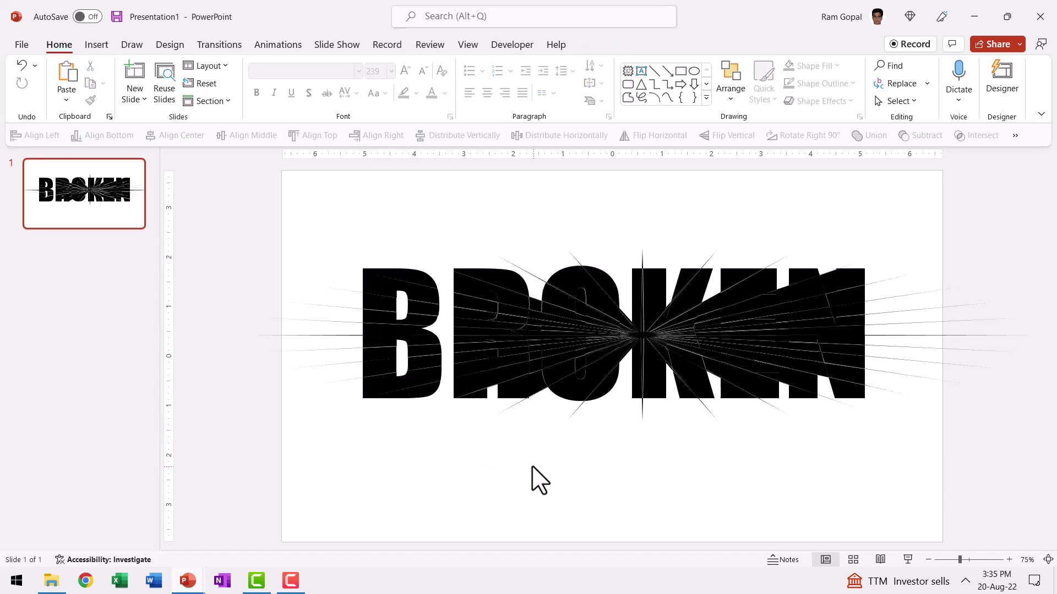
drag(514, 431, 473, 277)
key(Escape)
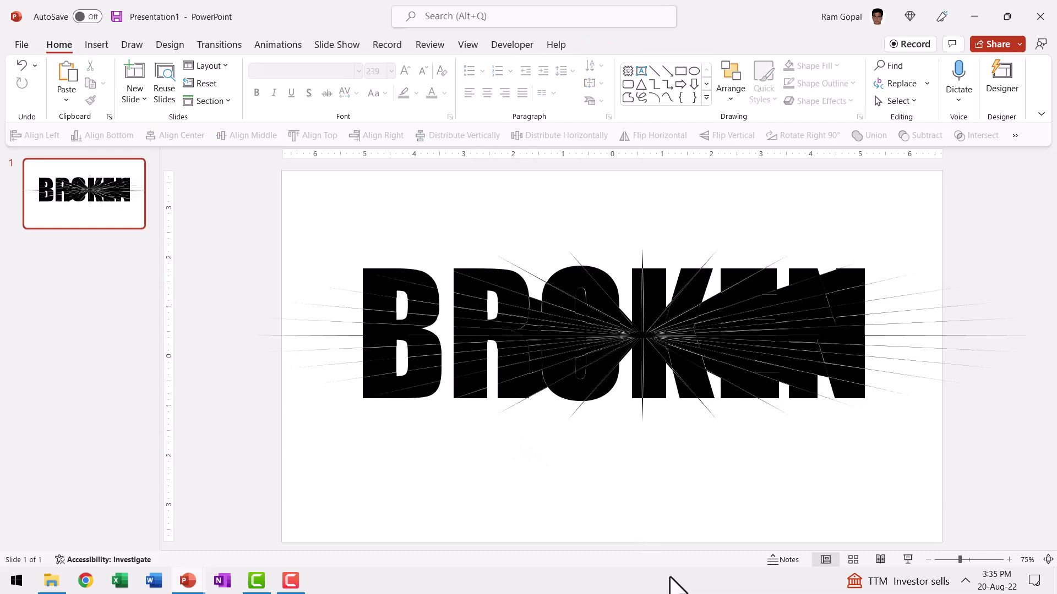
drag(573, 446, 508, 272)
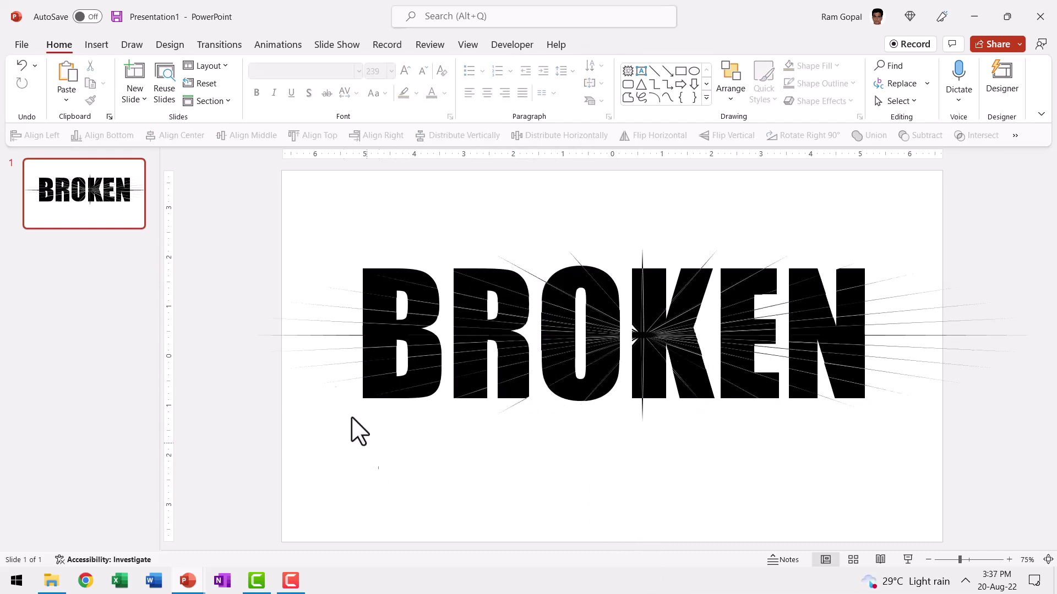
drag(379, 469, 243, 197)
click(486, 525)
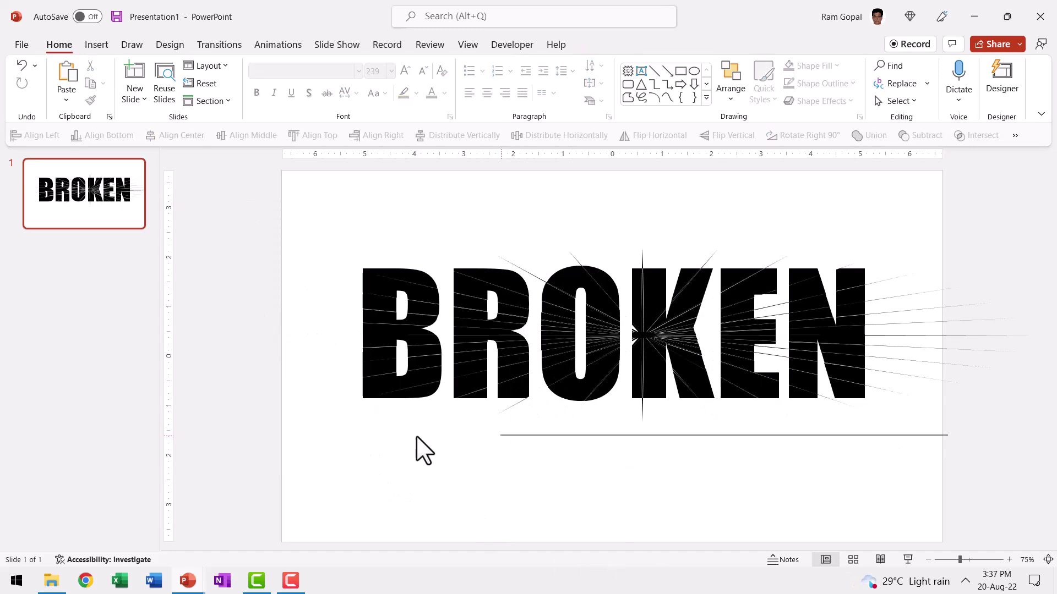
Step: Delete the short spokes below the letters and those sticking out right of the N
drag(408, 436, 307, 390)
key(Delete)
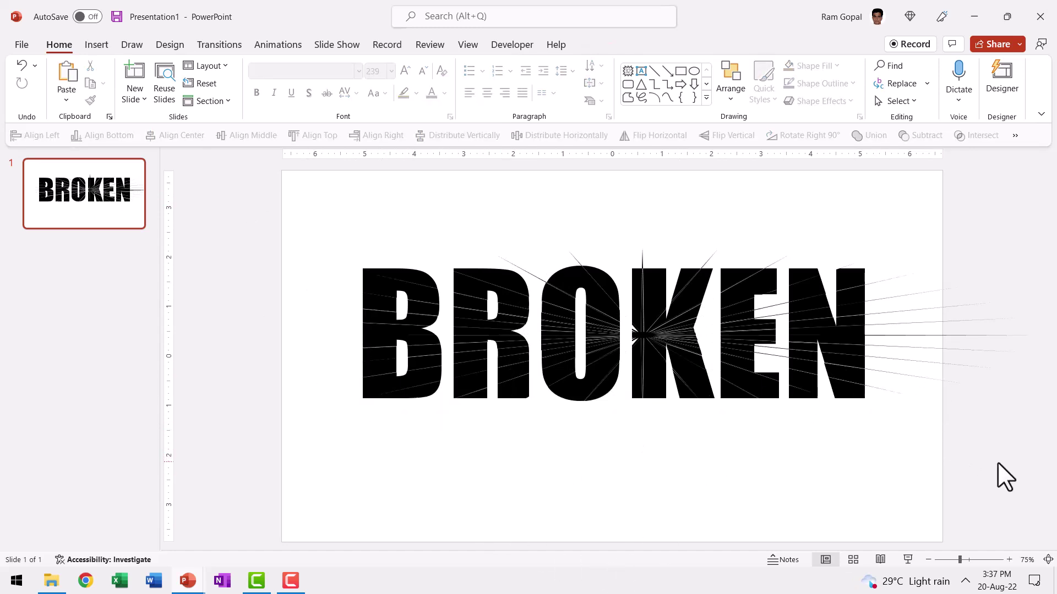
drag(997, 463, 850, 179)
key(Delete)
drag(1019, 427, 839, 214)
key(Delete)
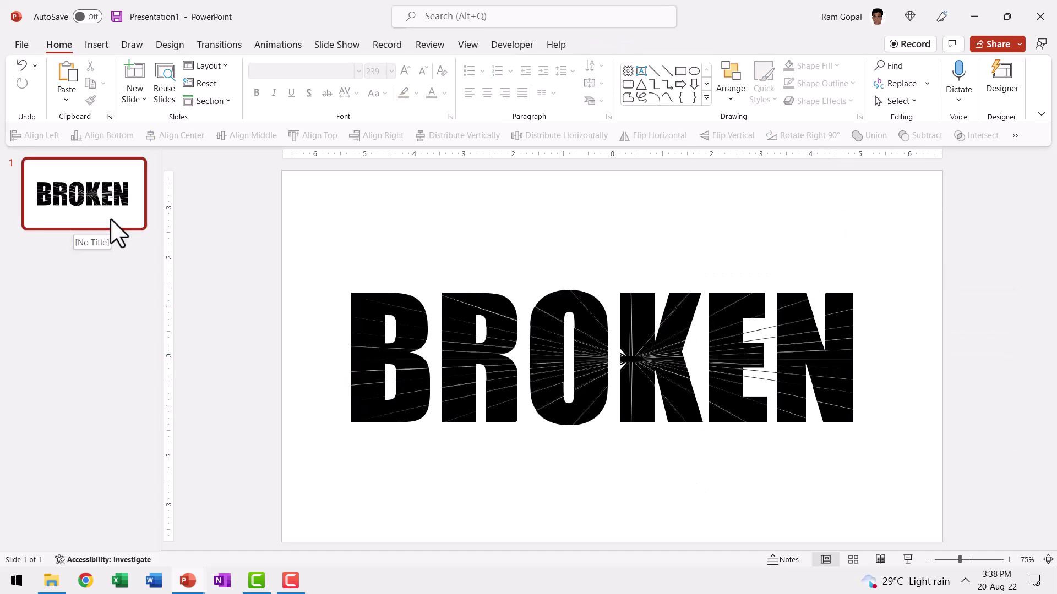
Step: Duplicate slide 1 and pull two B fragments off the new slide's left edge
right_click(110, 218)
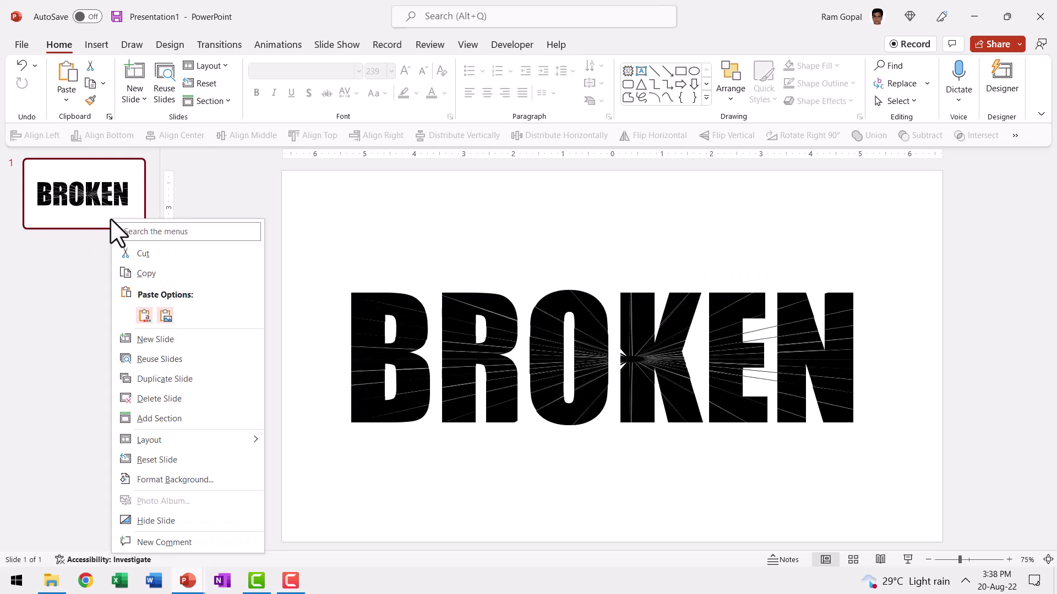
click(163, 378)
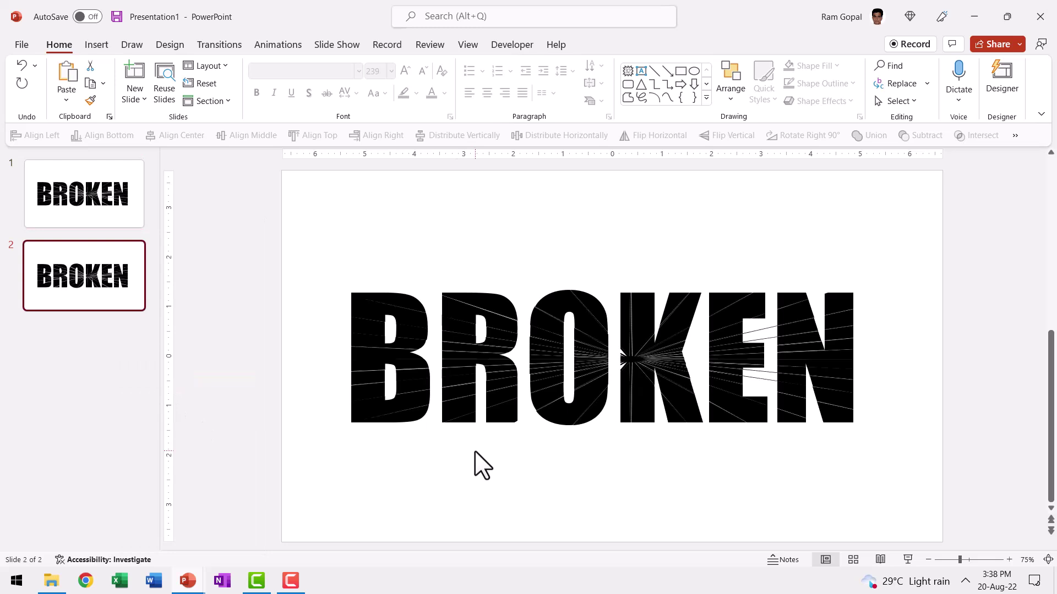
drag(357, 330, 208, 287)
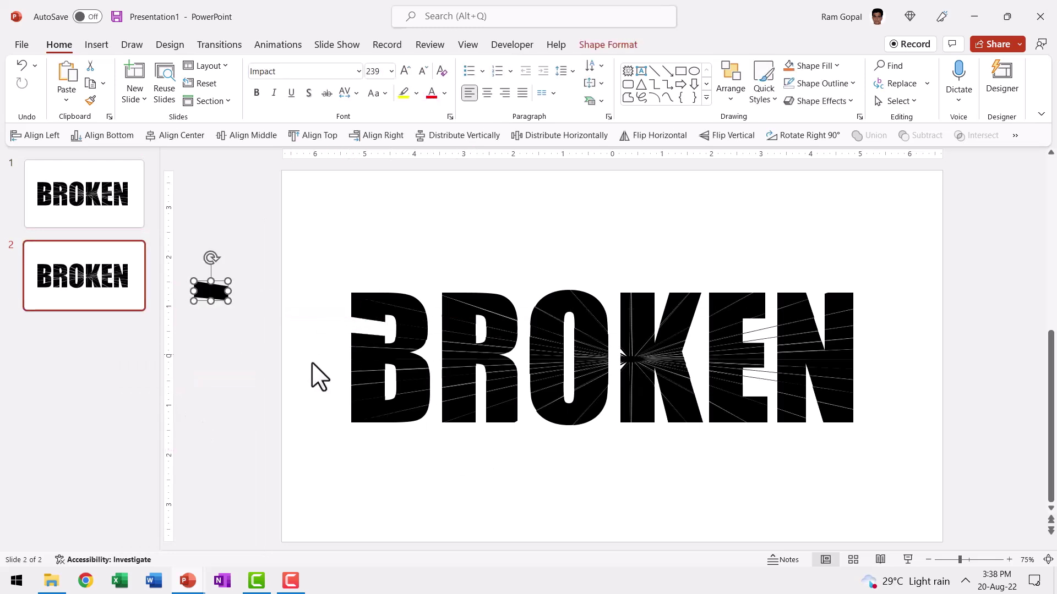
drag(369, 338, 212, 378)
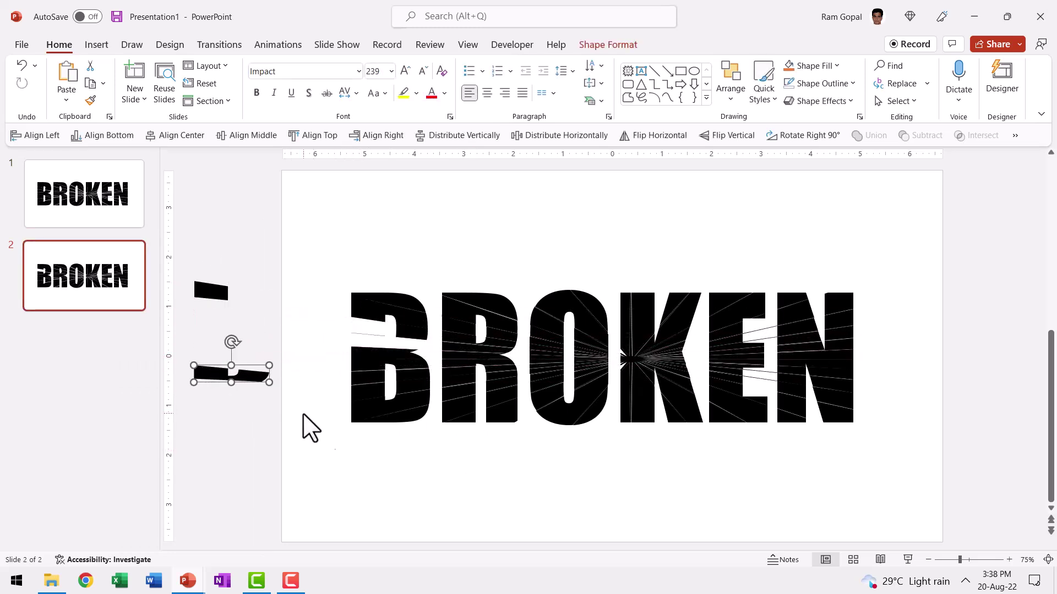
Step: With the view zoomed out, scatter the lower B fragments below and left of the slide
click(927, 560)
click(927, 559)
click(927, 559)
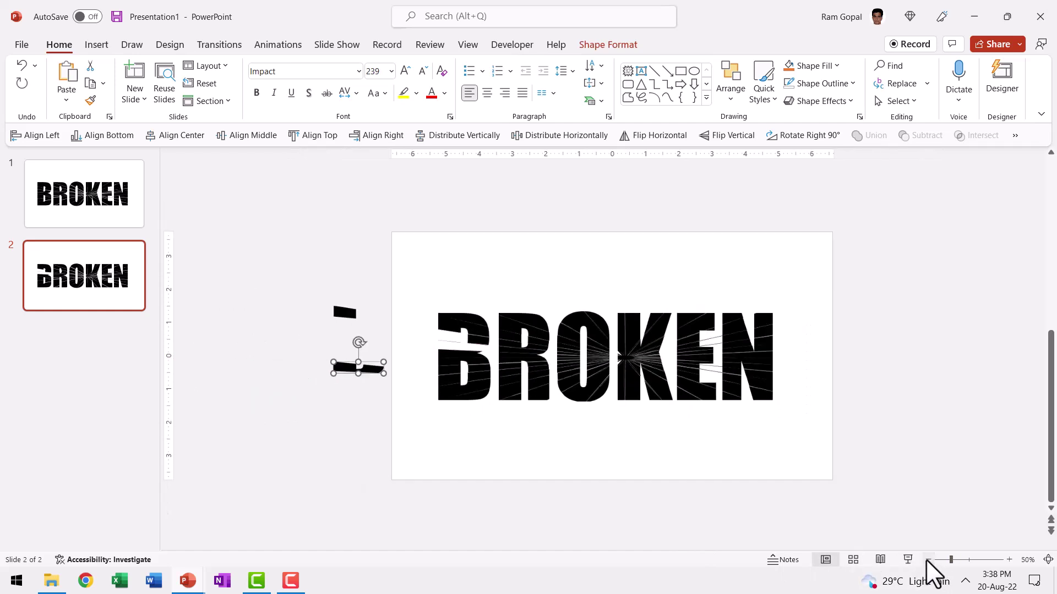
click(927, 559)
drag(497, 376, 474, 445)
key(ctrl+z)
drag(497, 392, 498, 490)
drag(483, 378, 385, 436)
drag(531, 385, 599, 485)
drag(556, 404, 677, 519)
drag(589, 359, 733, 465)
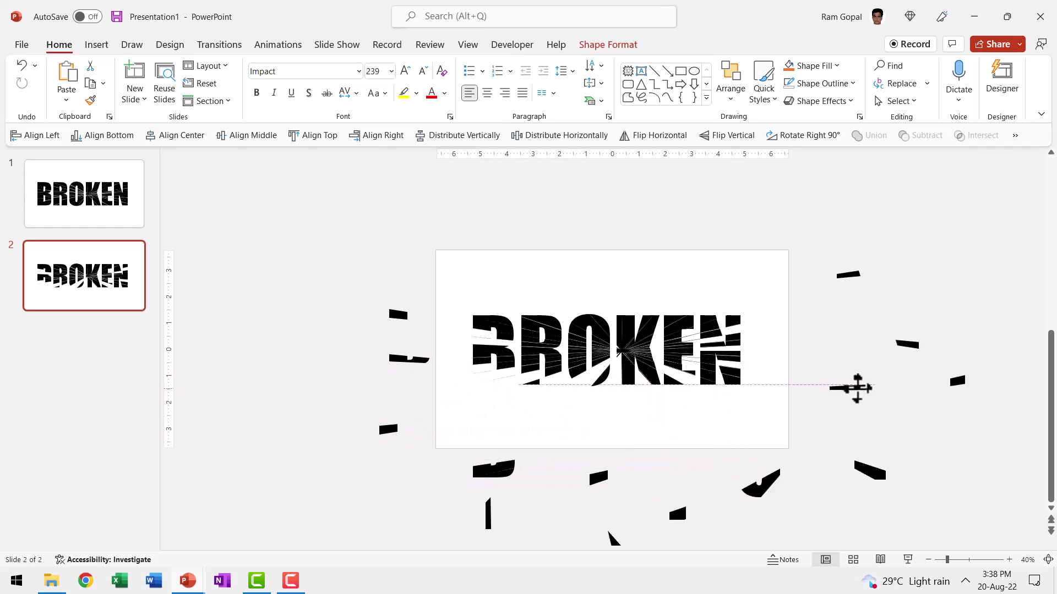
drag(857, 389, 854, 388)
Step: Move N, K, O and R pieces above or right of the slide, and thin slivers off left
drag(705, 348, 781, 208)
drag(734, 339, 863, 369)
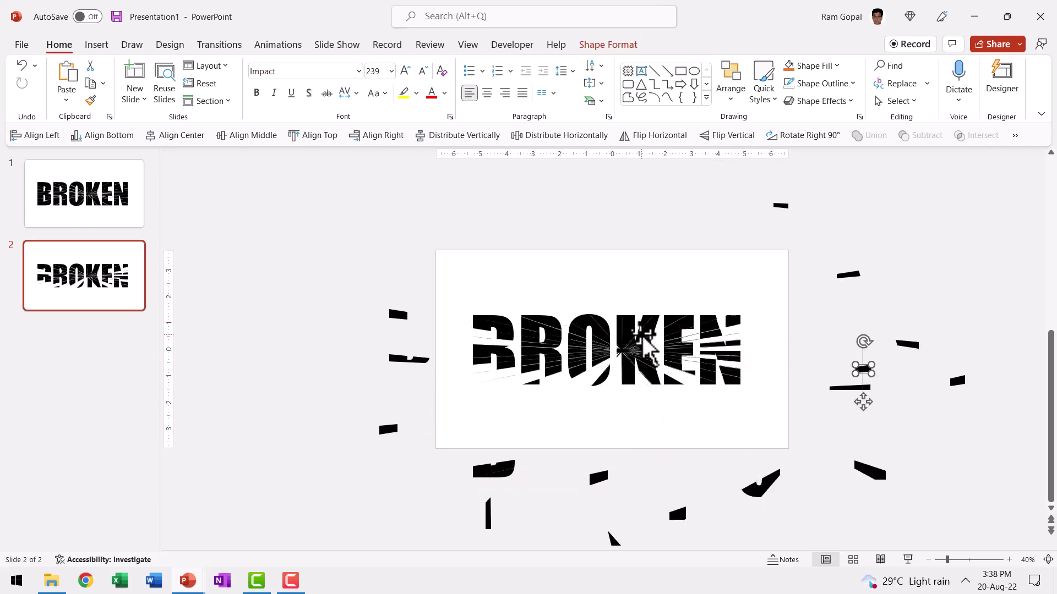
drag(651, 348, 650, 220)
drag(597, 344, 556, 207)
drag(536, 285, 488, 220)
drag(550, 353, 438, 221)
drag(514, 338, 406, 241)
drag(578, 355, 324, 295)
drag(602, 353, 368, 389)
Step: Scatter the remaining B and K pieces left, above and below the slide
drag(649, 365, 676, 495)
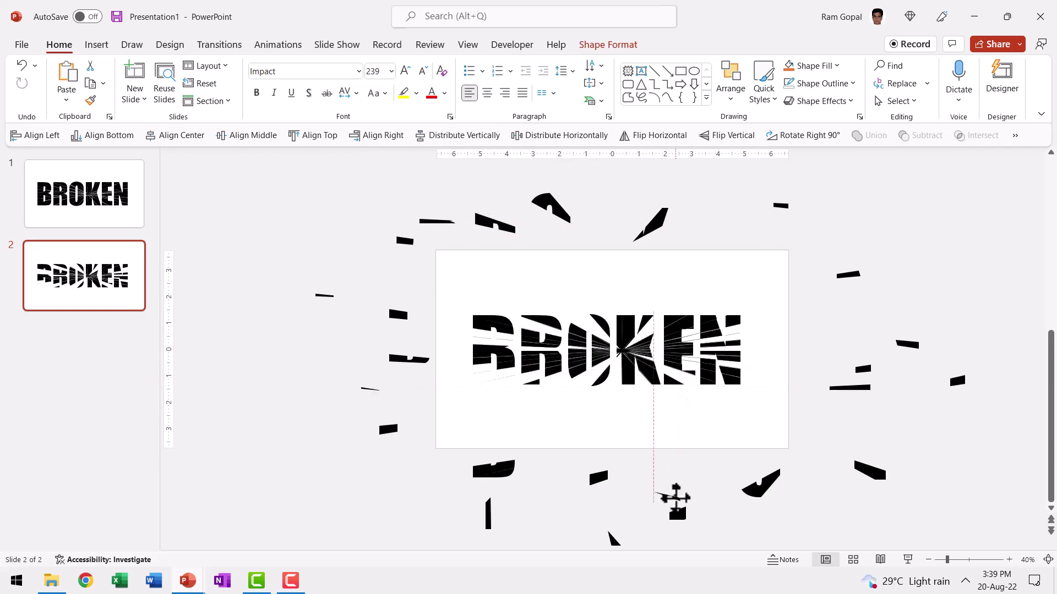
drag(616, 358, 327, 387)
drag(484, 329, 325, 334)
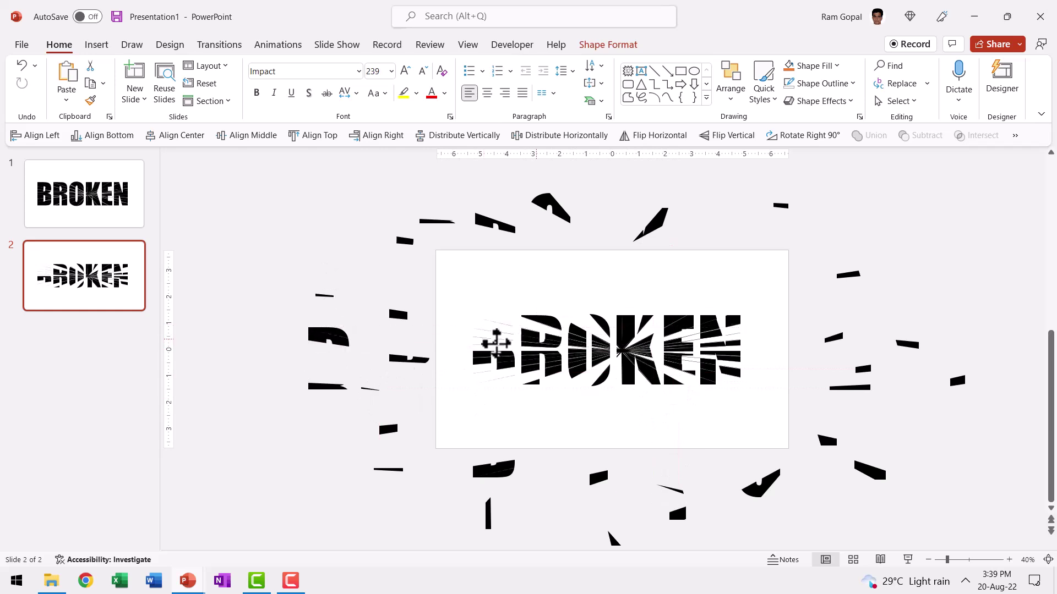
drag(308, 379, 319, 371)
drag(549, 318, 628, 196)
drag(609, 325, 830, 231)
drag(631, 376, 578, 495)
drag(578, 495, 553, 515)
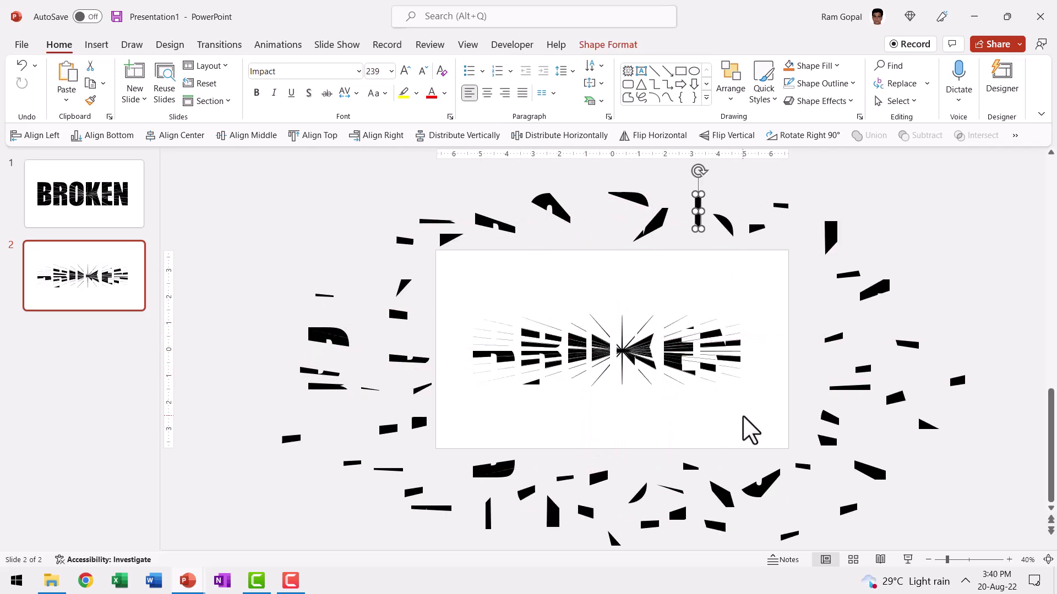
Step: Push the word's right-end fragments off the slide and select any pieces left behind
drag(769, 431, 714, 326)
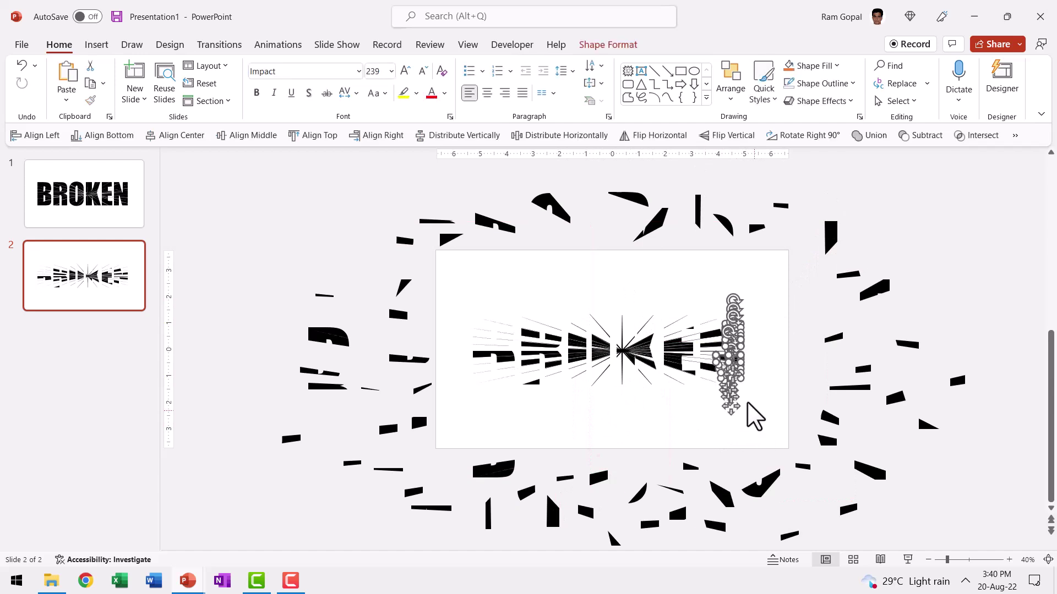
key(ctrl+z)
key(ctrl+y)
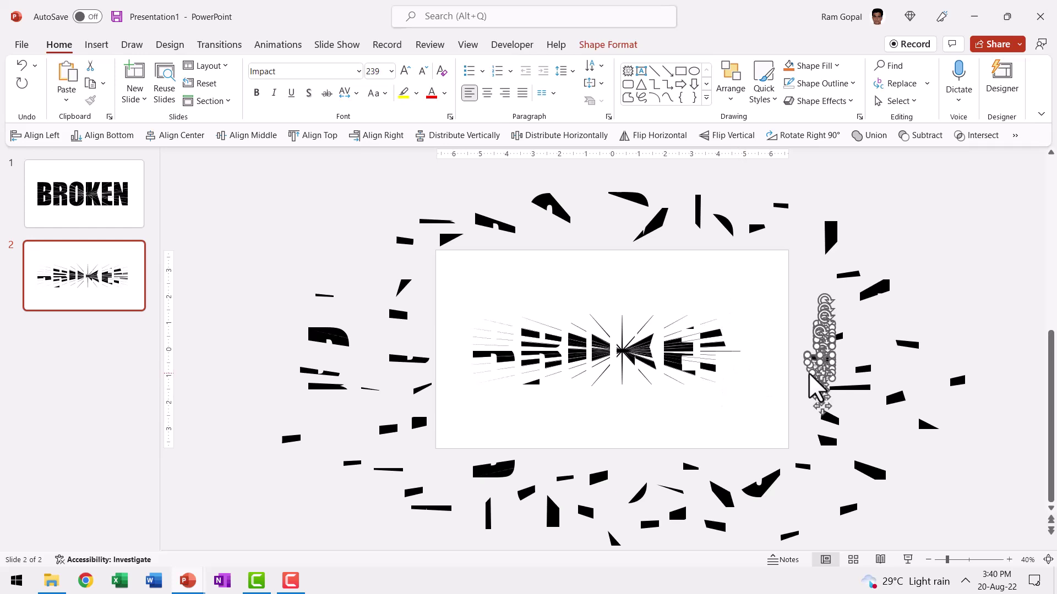
key(ctrl+z)
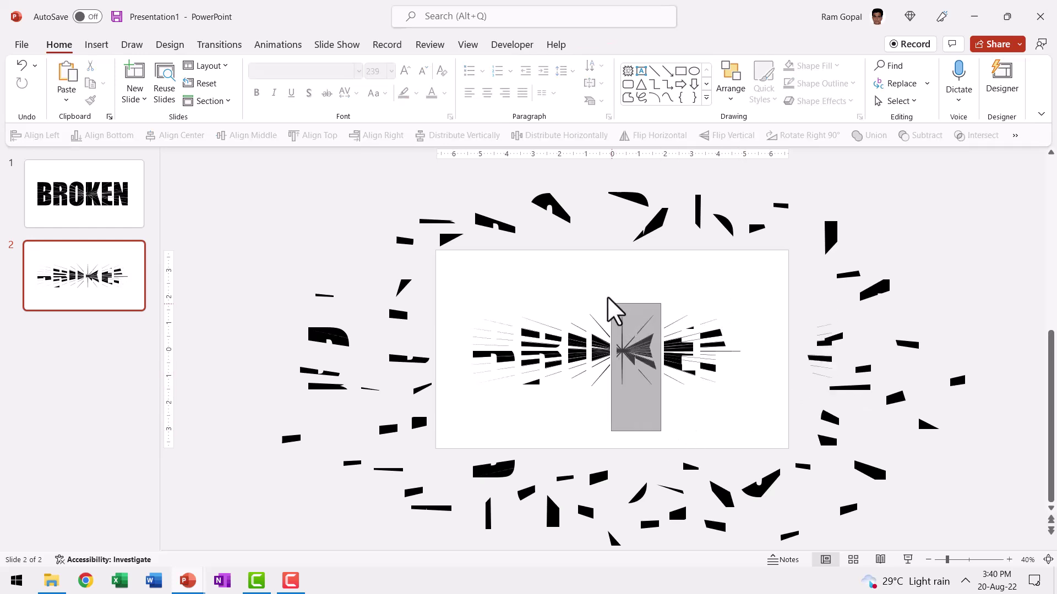
key(ctrl+z)
drag(786, 420, 439, 233)
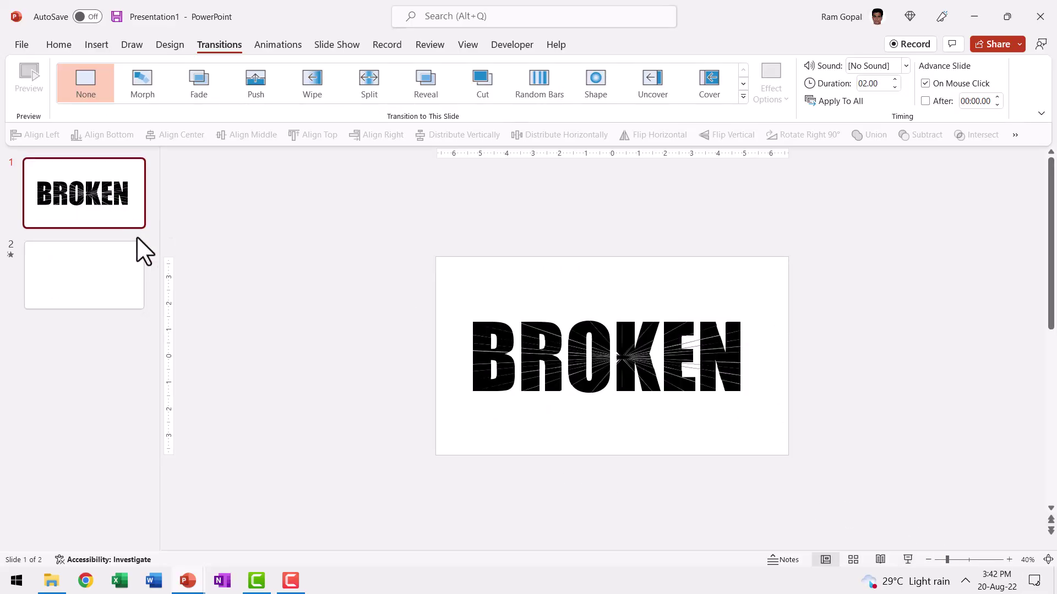
Step: Copy slide 1, paste it after the scattered slide as slide 3, and apply Morph
right_click(109, 215)
click(143, 264)
right_click(102, 332)
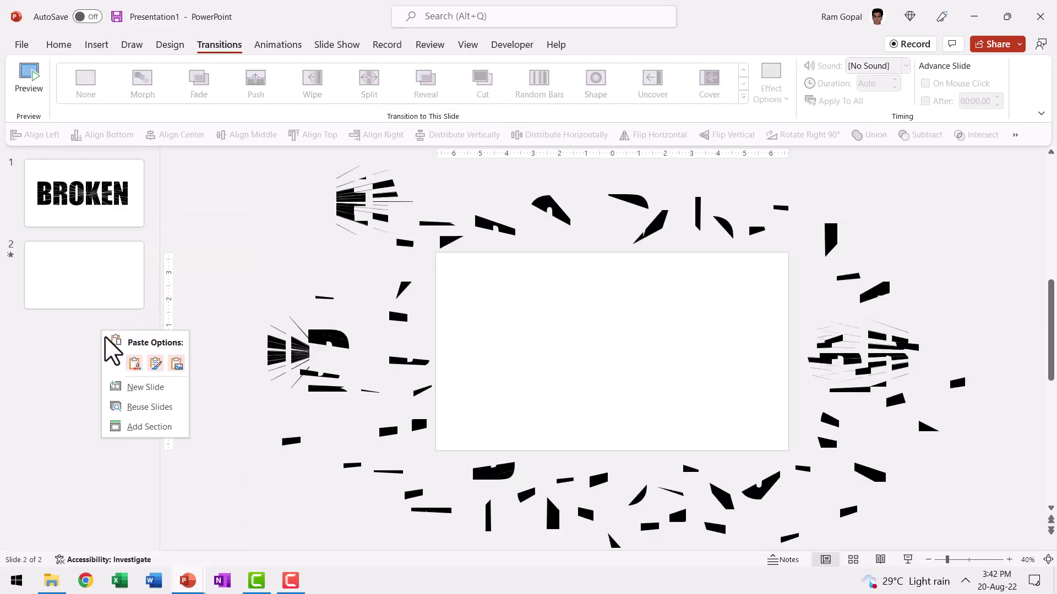
click(134, 371)
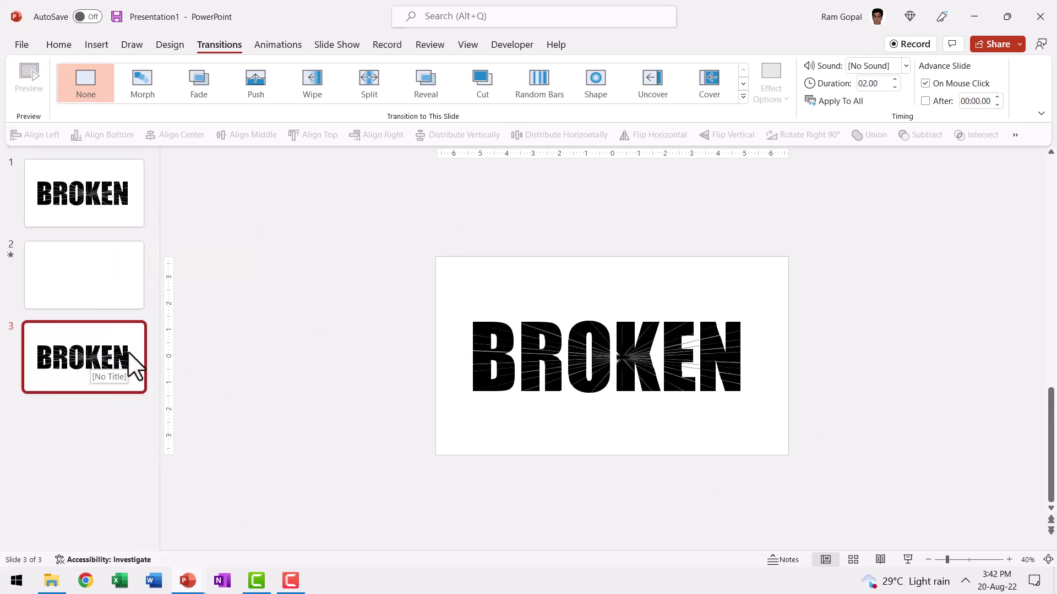
click(142, 94)
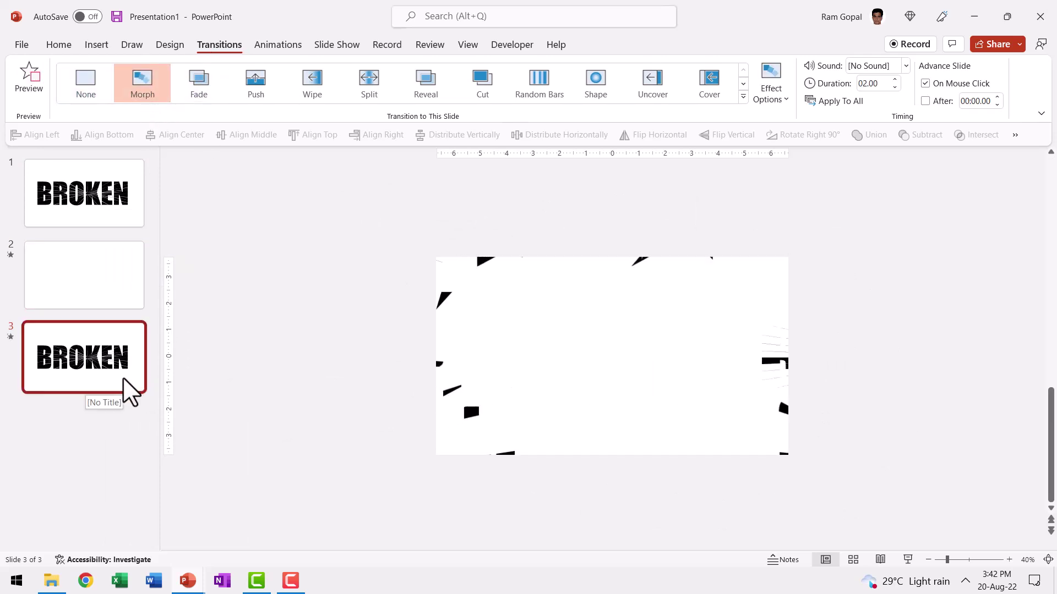